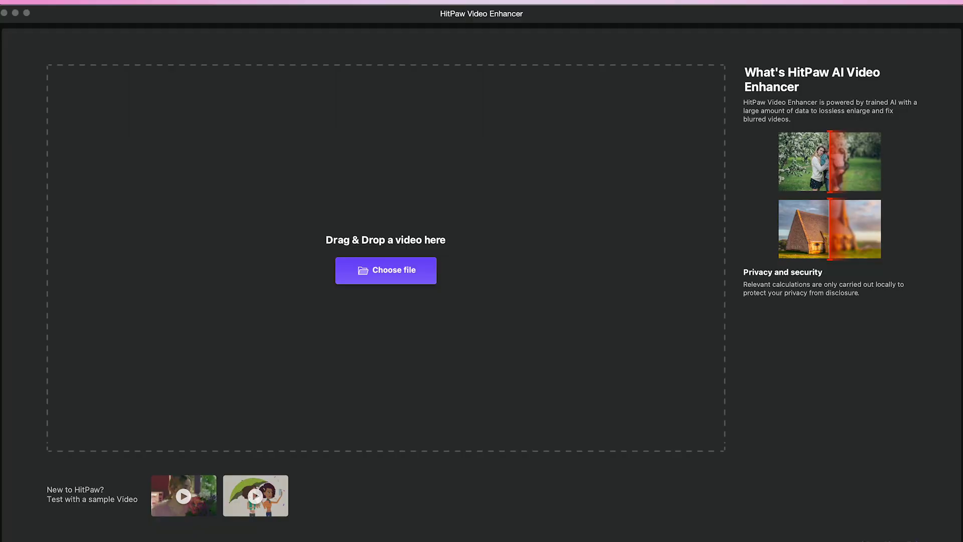
Drop the 720.mp4 clip onto HitPaw Video Enhancer's upload area.
{"action": "left_click_drag", "start_coordinate": [429, 343], "coordinate": [459, 539]}
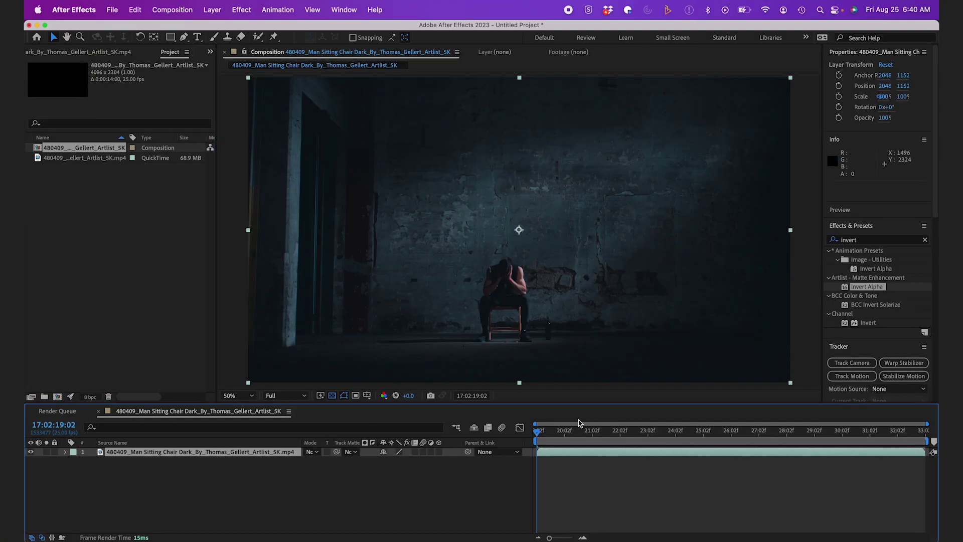
Build a composition from the man footage and save the current frame as Photoshop Layers.
{"action": "left_click_drag", "start_coordinate": [571, 428], "coordinate": [858, 428]}
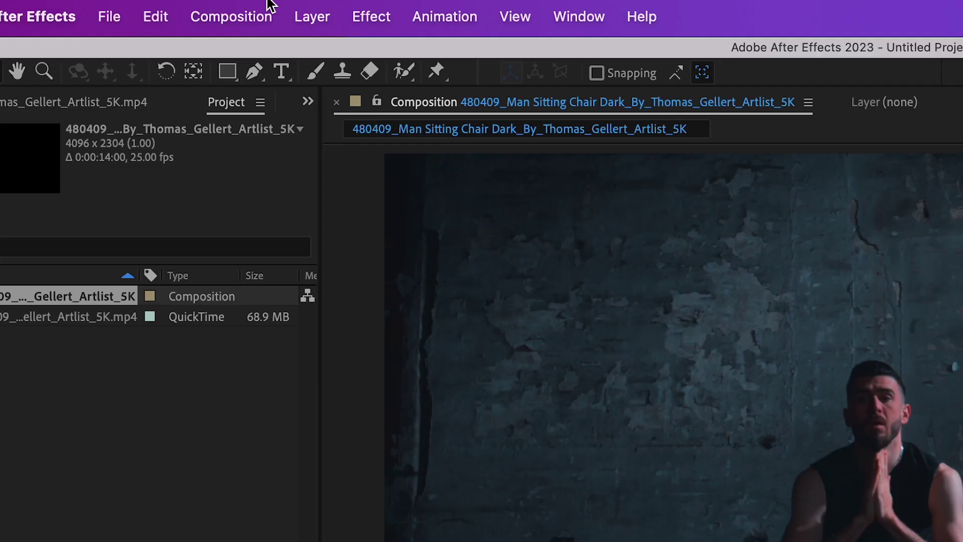
{"action": "left_click", "coordinate": [188, 7]}
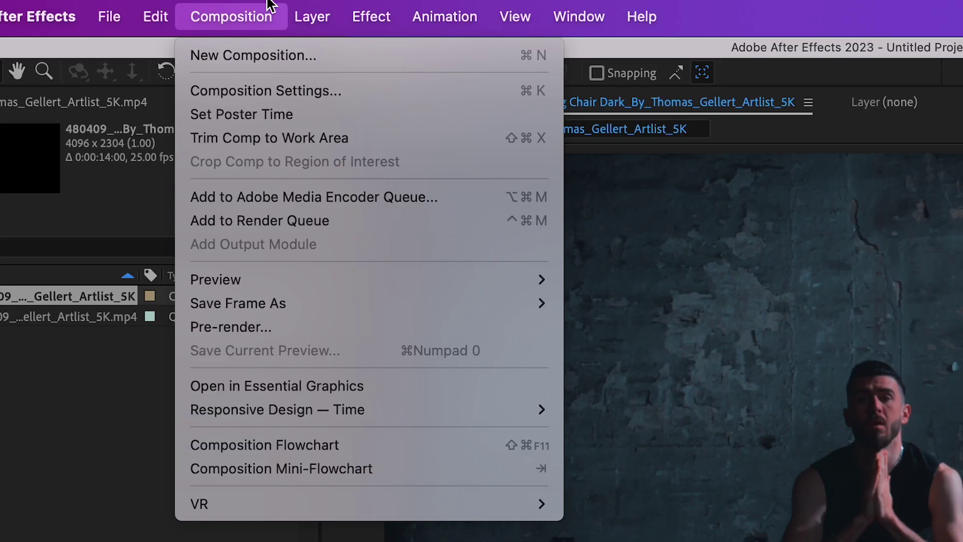
{"action": "mouse_move", "coordinate": [283, 303]}
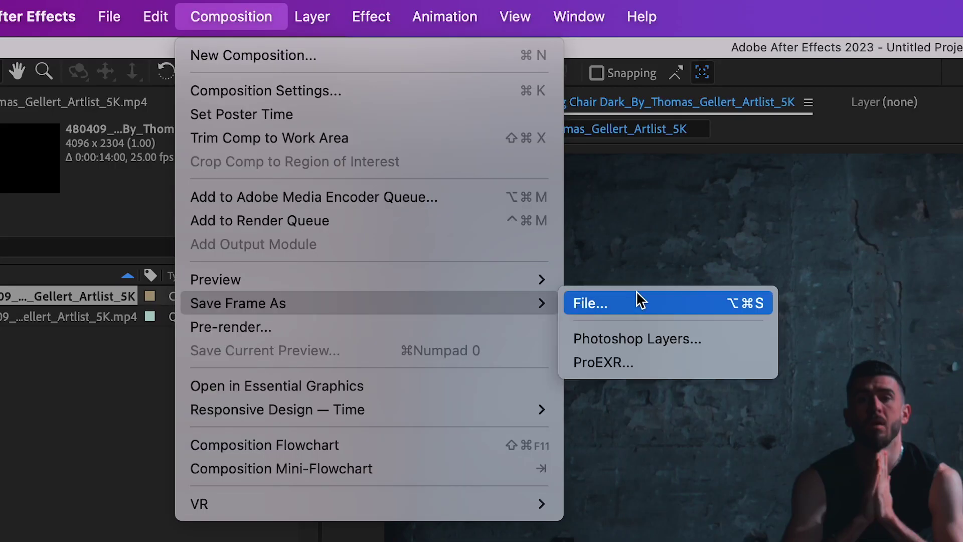
{"action": "left_click", "coordinate": [627, 338]}
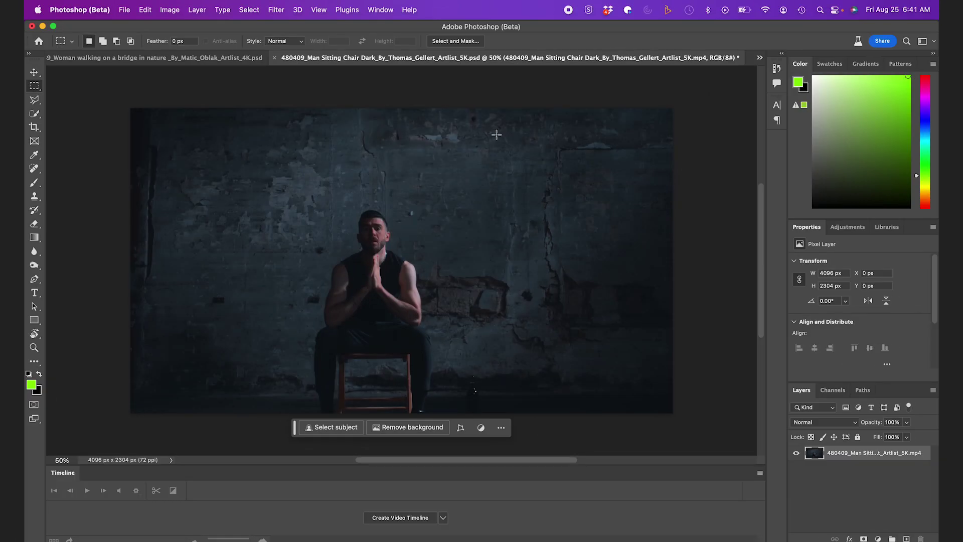
Generative-fill a large dilapidated window on the wall right of the man, keeping variation 2/3, and save.
{"action": "left_click_drag", "start_coordinate": [496, 134], "coordinate": [515, 195]}
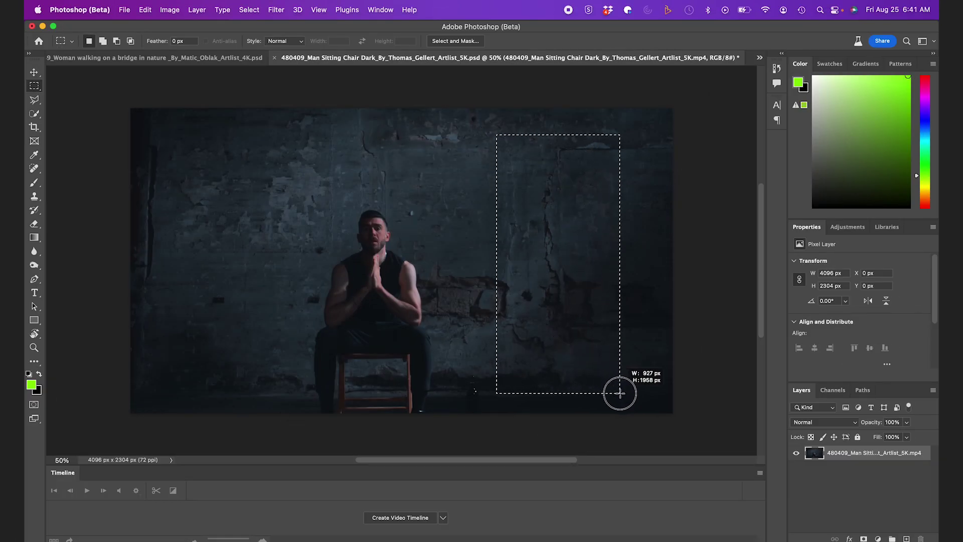
{"action": "left_click_drag", "start_coordinate": [629, 393], "coordinate": [629, 393]}
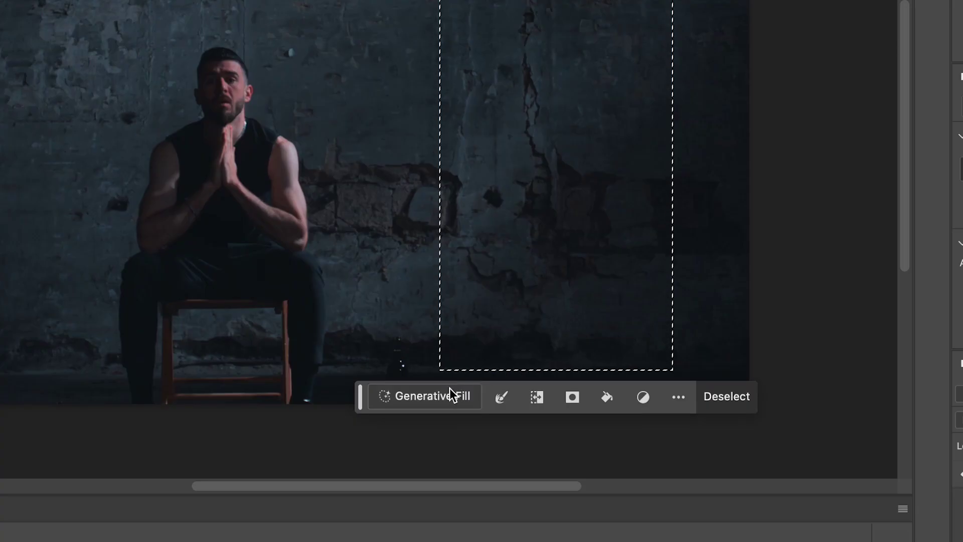
{"action": "left_click", "coordinate": [502, 404]}
{"action": "type", "text": "large dilapidated window"}
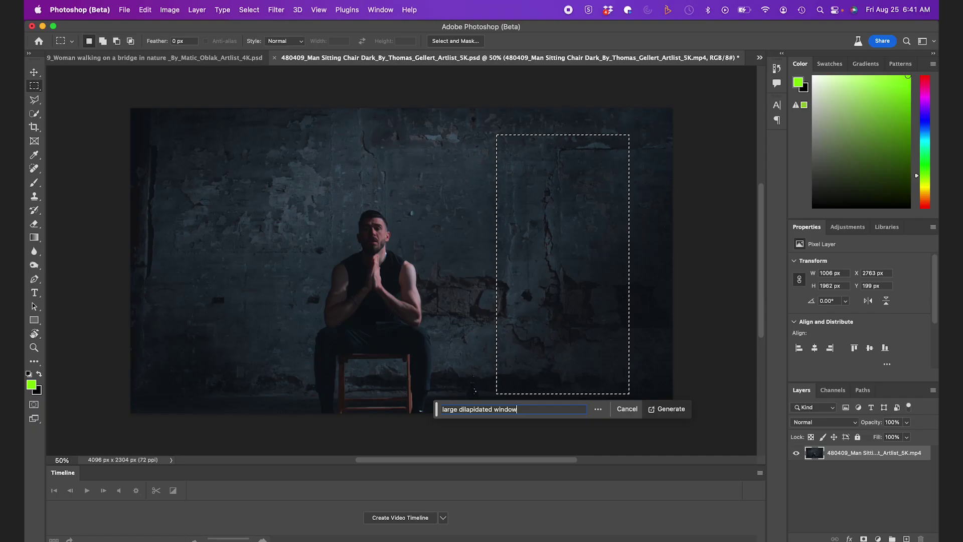
{"action": "key", "text": "Return"}
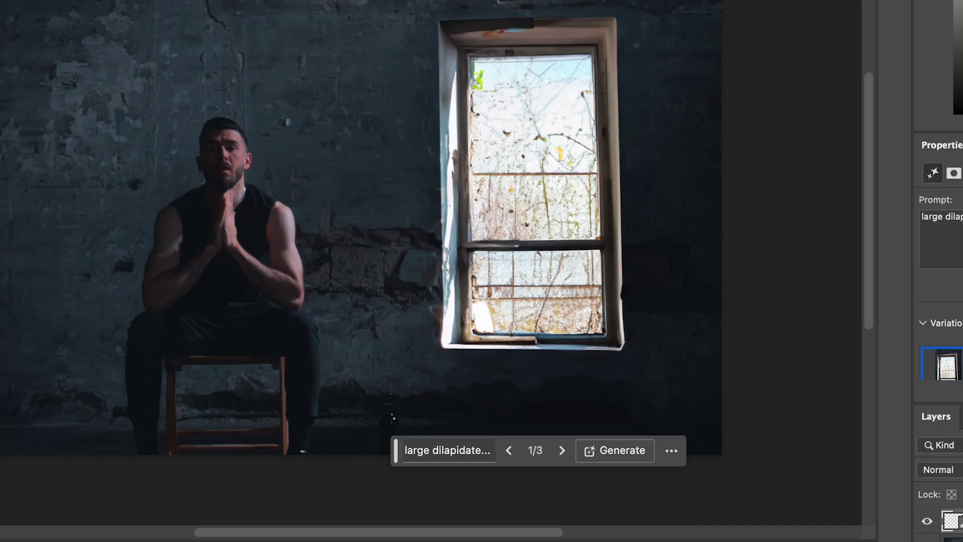
{"action": "left_click", "coordinate": [561, 450]}
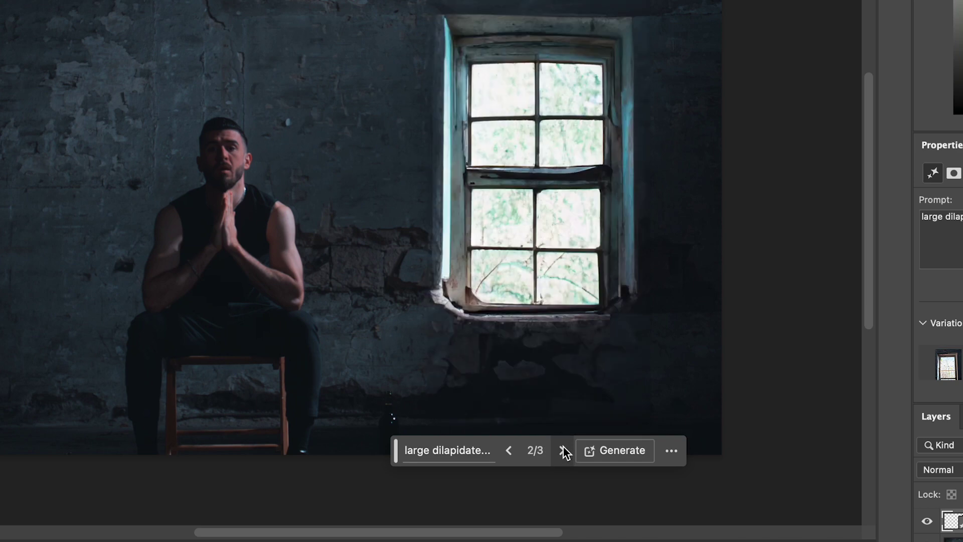
{"action": "left_click", "coordinate": [165, 15]}
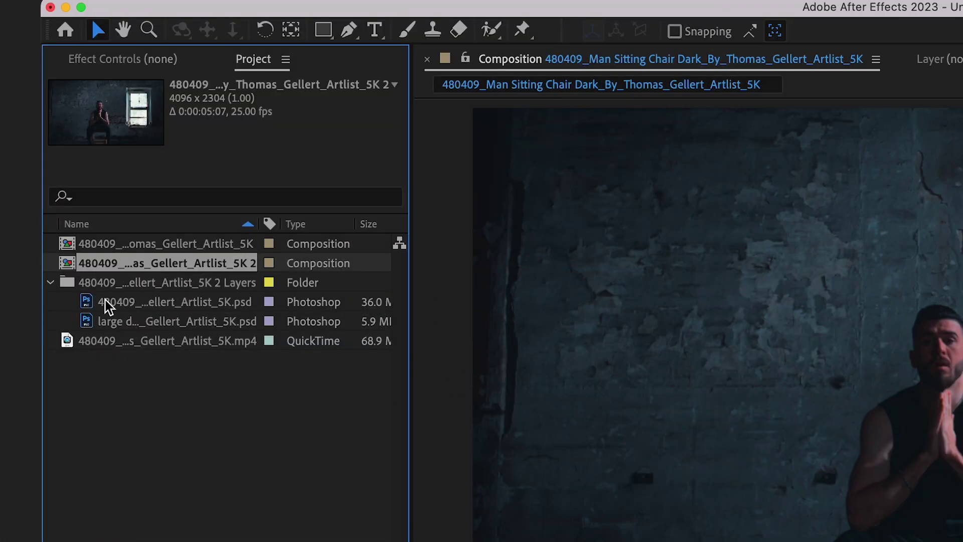
Place the generated window PSD in the timeline above the man footage and preview the composition.
{"action": "left_click", "coordinate": [112, 301]}
{"action": "left_click", "coordinate": [128, 320]}
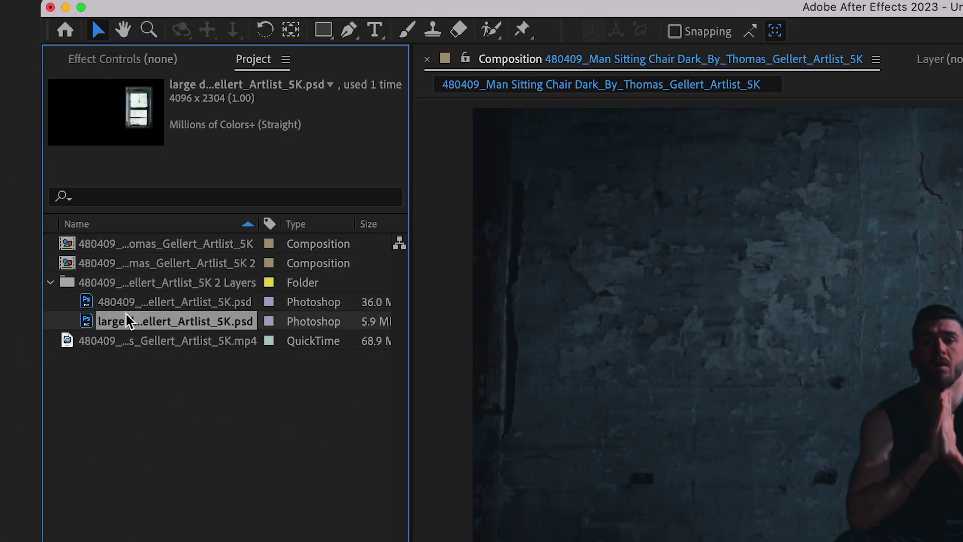
{"action": "left_click_drag", "start_coordinate": [177, 321], "coordinate": [224, 372]}
{"action": "left_click", "coordinate": [317, 454]}
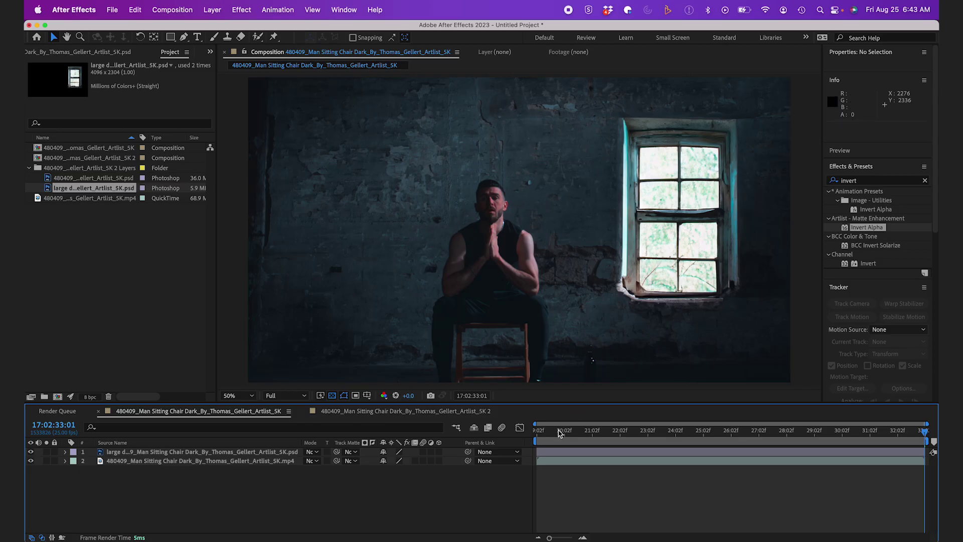
{"action": "key", "text": "space"}
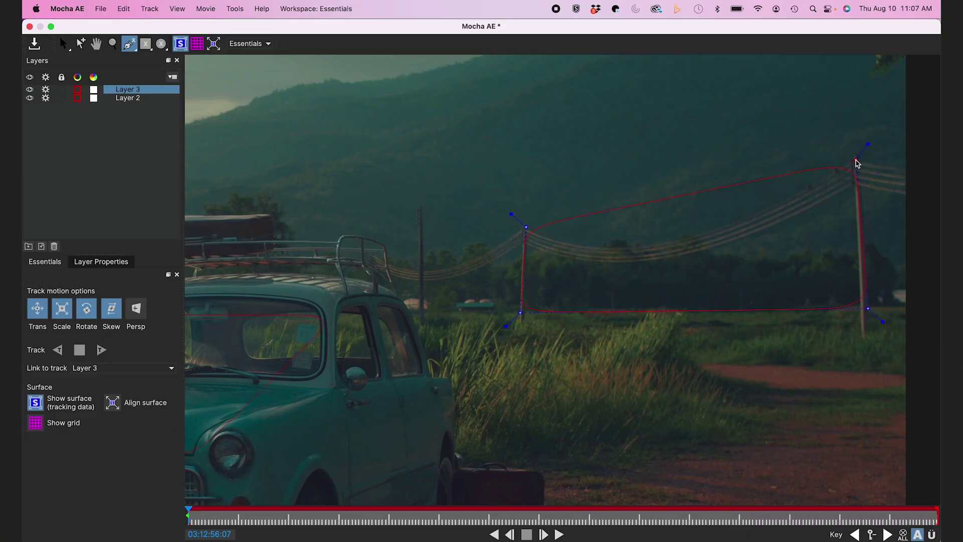
Close the spline around the power lines and track it forward through the clip.
{"action": "left_click", "coordinate": [856, 161]}
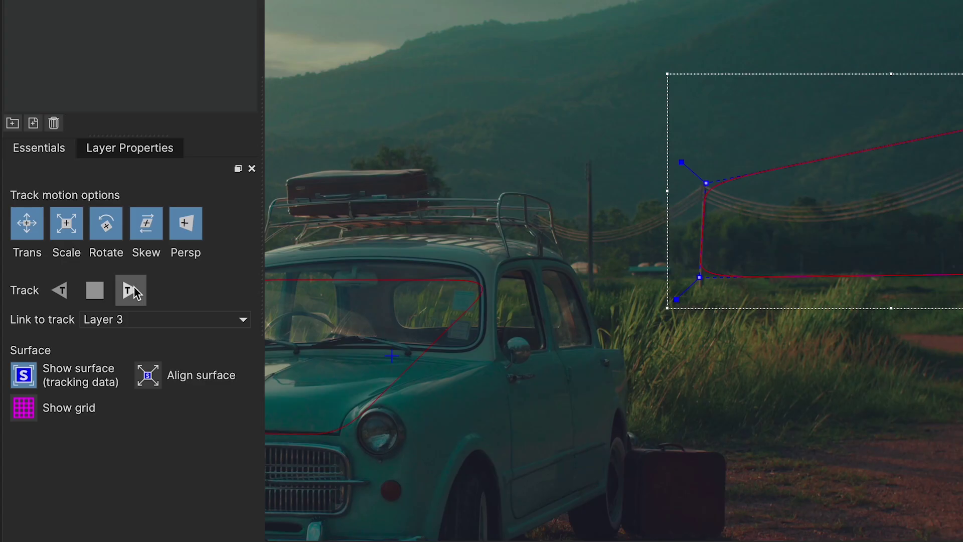
{"action": "left_click", "coordinate": [131, 291]}
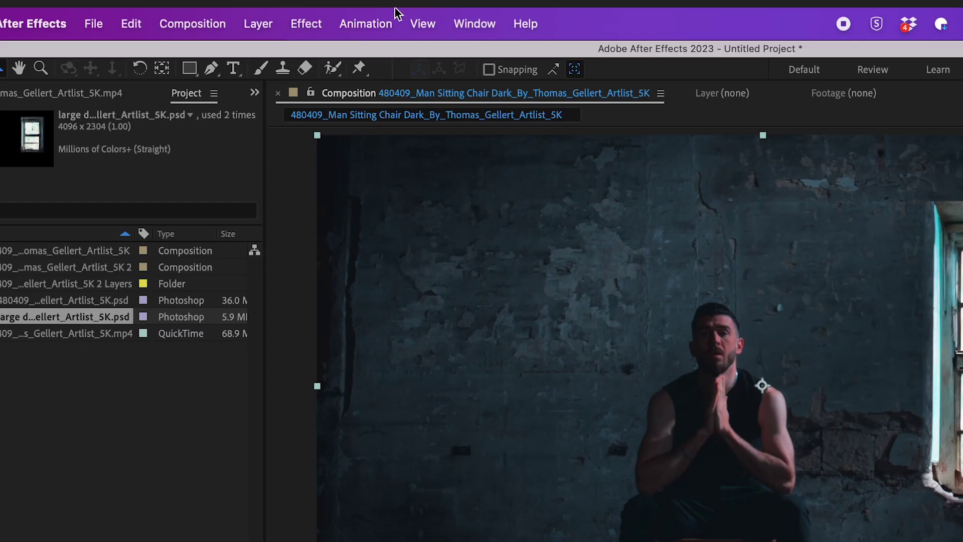
Apply Track in Boris FX Mocha to the man footage and launch Mocha from Effect Controls.
{"action": "left_click", "coordinate": [277, 9]}
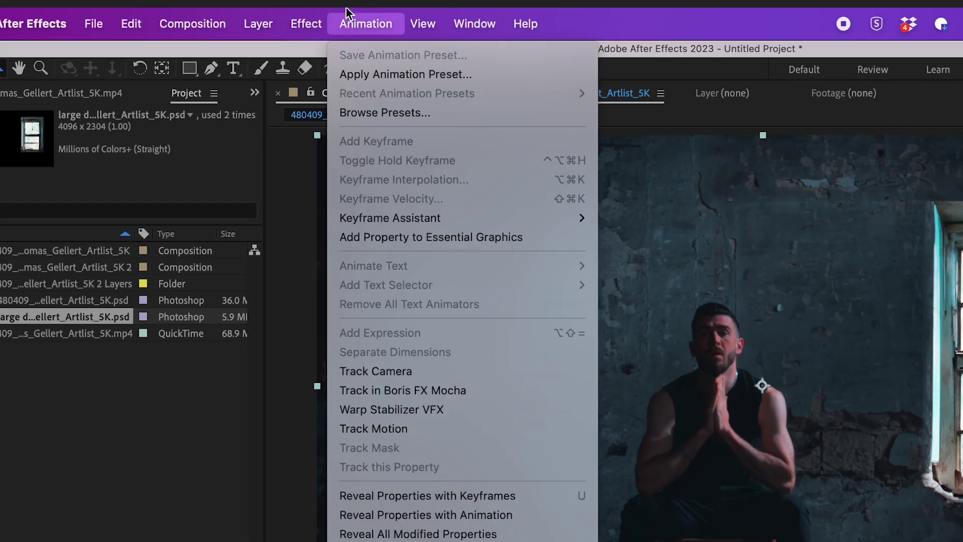
{"action": "left_click", "coordinate": [423, 391]}
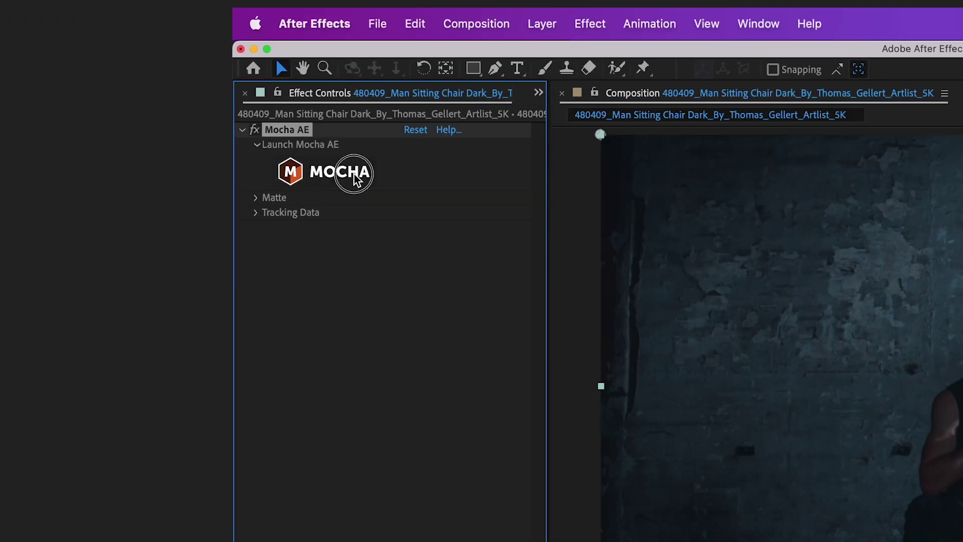
{"action": "left_click", "coordinate": [353, 173]}
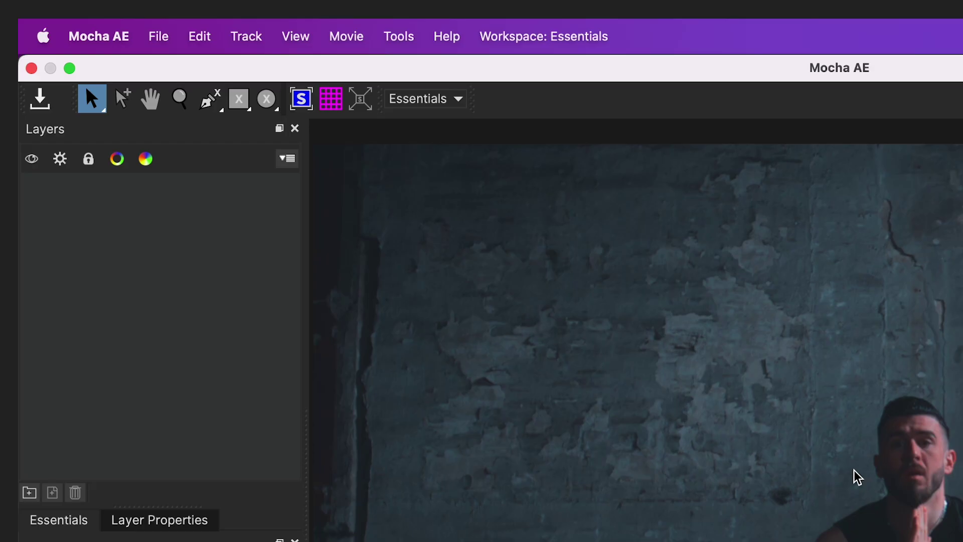
Draw an X-spline shape on the wall right of the man, track it backward, and save.
{"action": "left_click", "coordinate": [130, 44]}
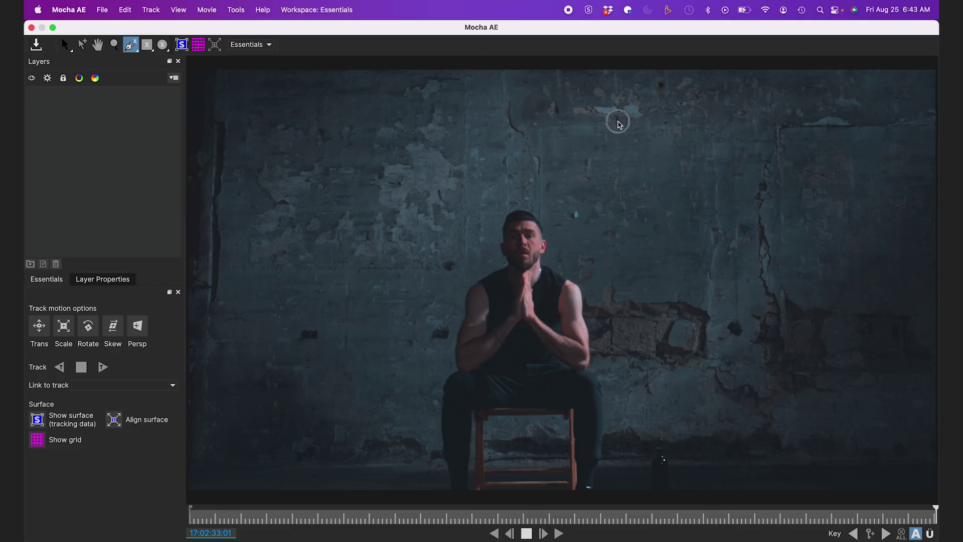
{"action": "left_click", "coordinate": [618, 121]}
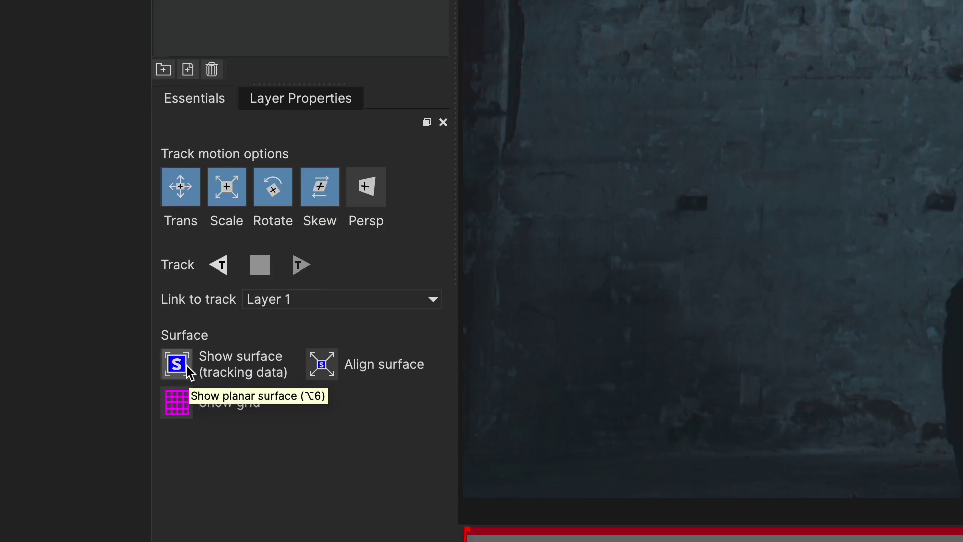
{"action": "left_click", "coordinate": [59, 367]}
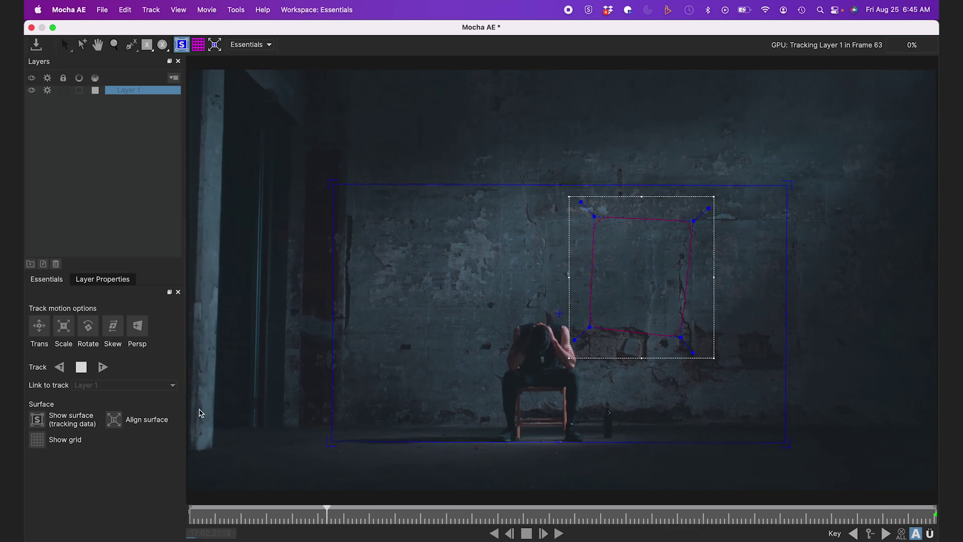
{"action": "left_click", "coordinate": [40, 52]}
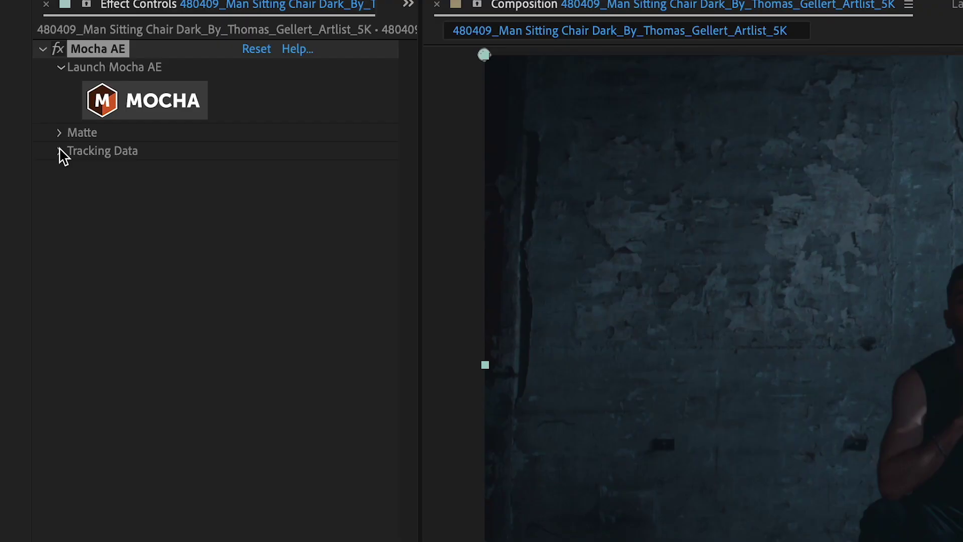
Create track data from Layer 1 and apply it as a Corner Pin to the large dilapidated window layer.
{"action": "left_click", "coordinate": [60, 150]}
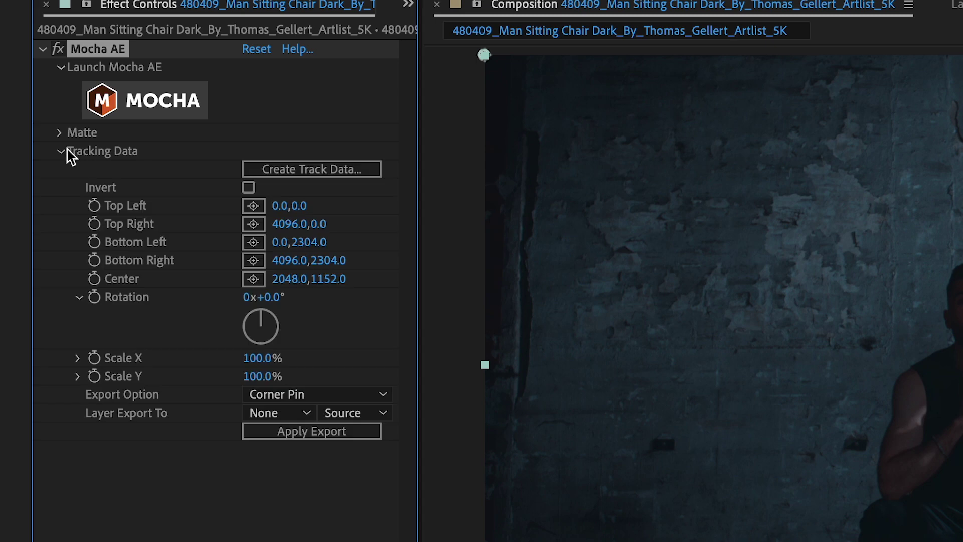
{"action": "left_click", "coordinate": [301, 169]}
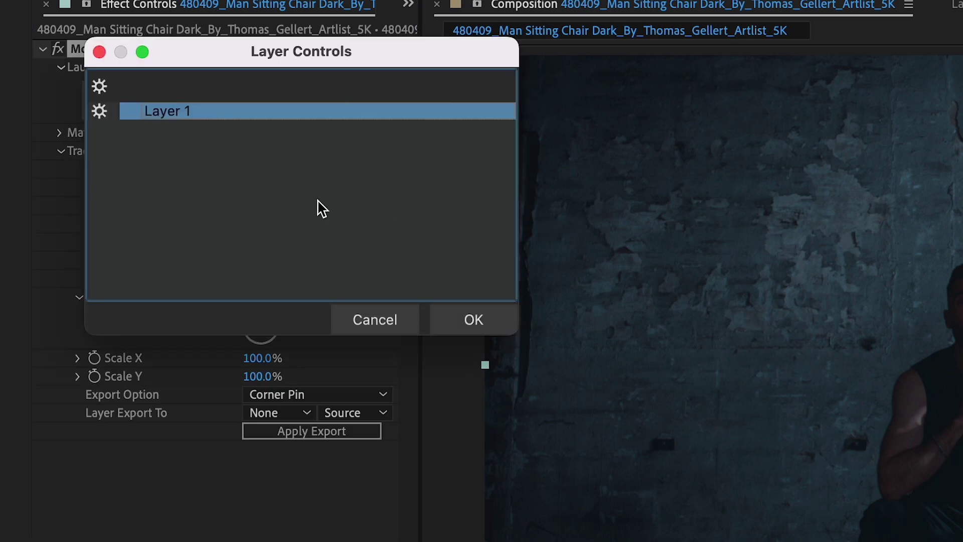
{"action": "left_click", "coordinate": [473, 317]}
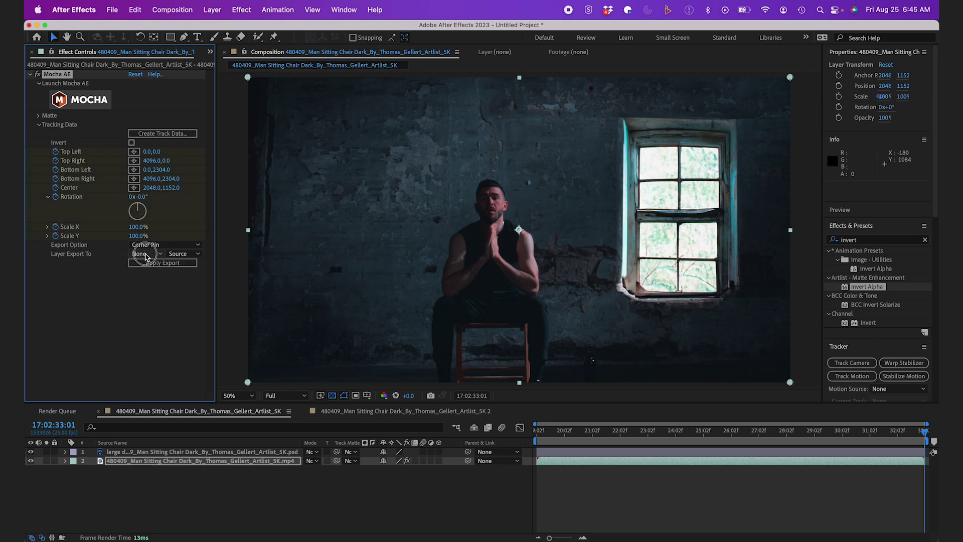
{"action": "left_click", "coordinate": [279, 413]}
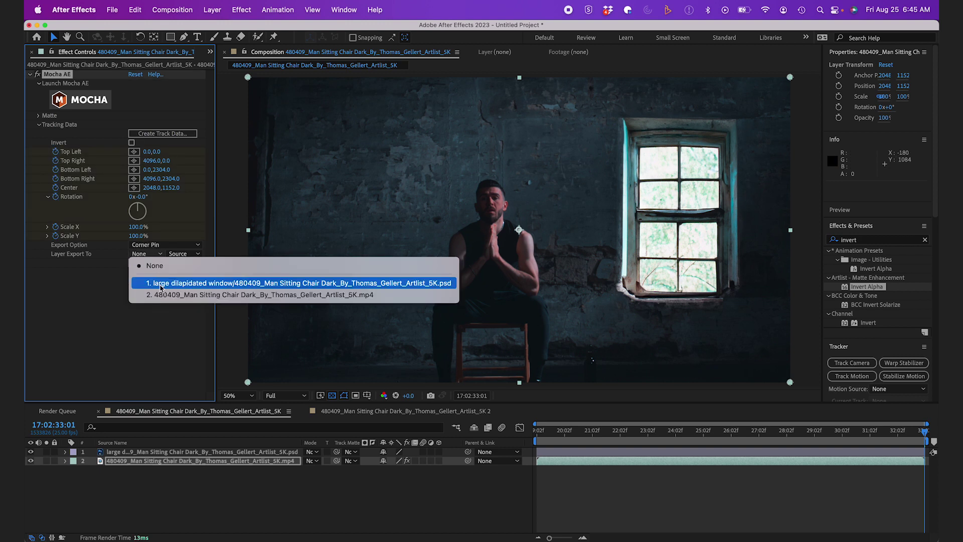
{"action": "left_click", "coordinate": [161, 284]}
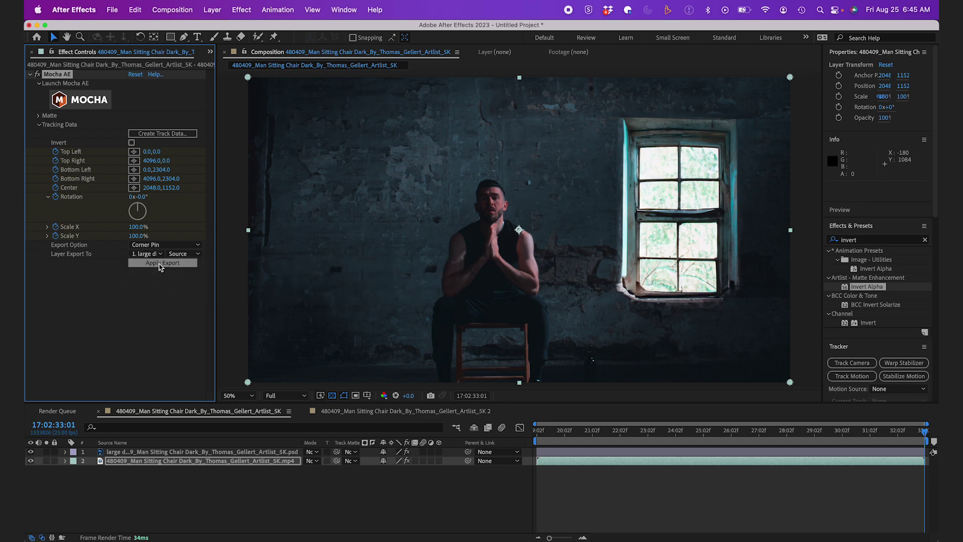
{"action": "left_click", "coordinate": [161, 264]}
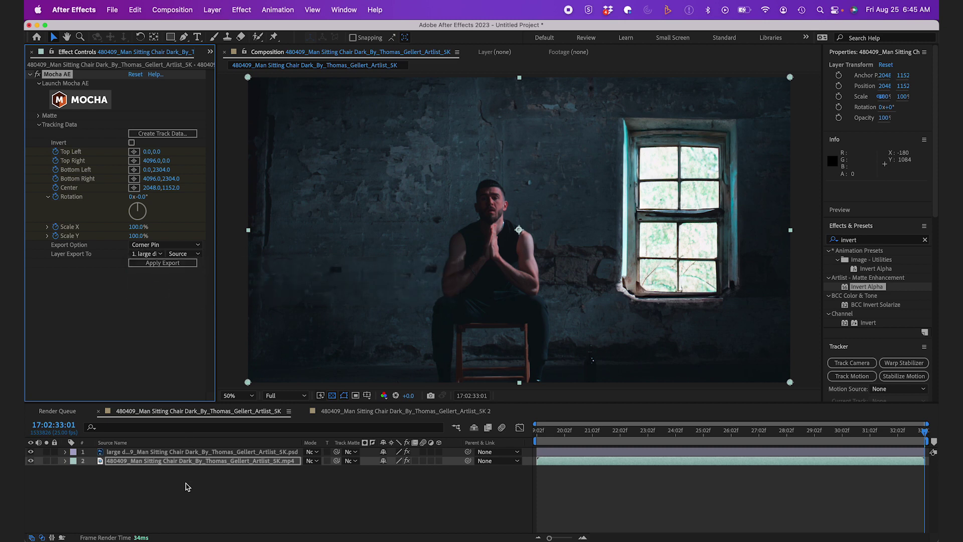
Return near the start of the clip and preview the tracked window.
{"action": "left_click", "coordinate": [636, 490]}
{"action": "left_click_drag", "start_coordinate": [625, 434], "coordinate": [535, 440]}
{"action": "key", "text": "space"}
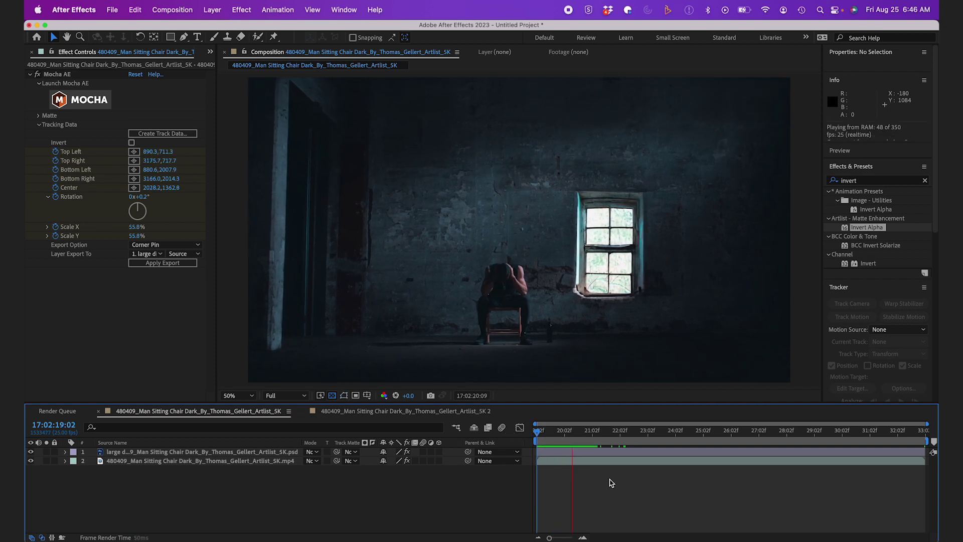